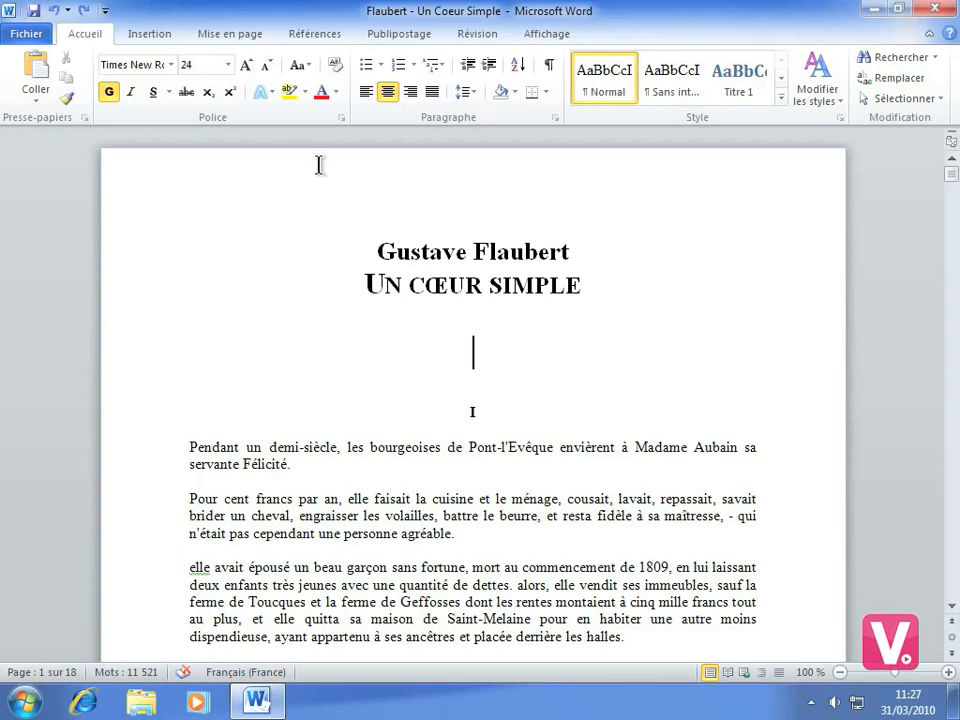
# Step: Apply sentence-start capitalization (Majuscule en début de phrase) to the third body paragraph, beginning "elle avait épousé"
pyautogui.click(301, 65)
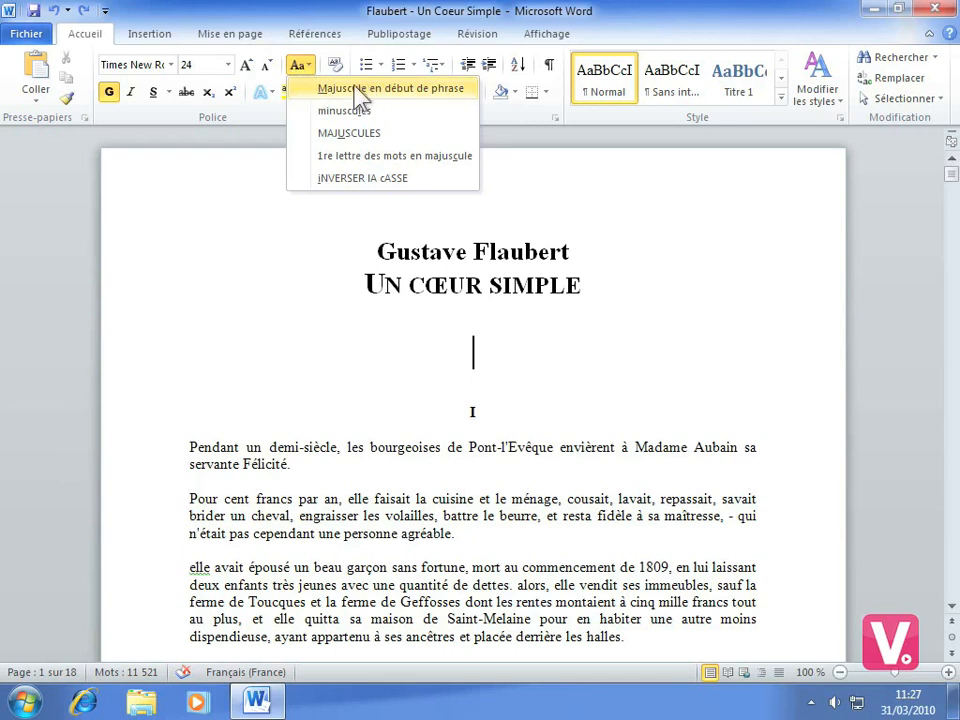
pyautogui.click(462, 580)
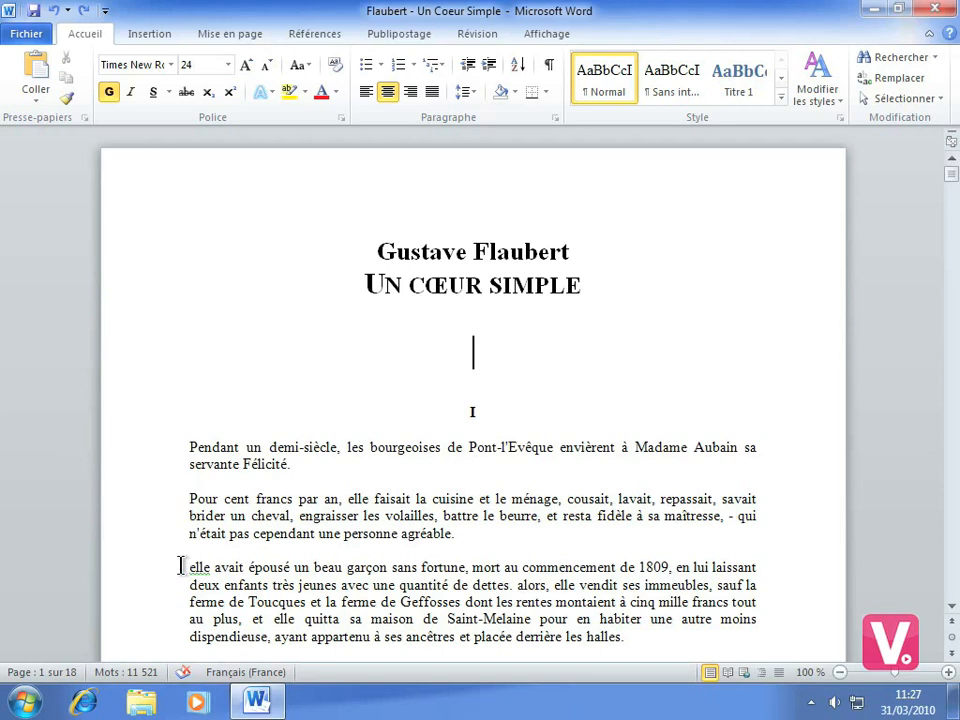
pyautogui.moveTo(167, 572); pyautogui.dragTo(166, 637)
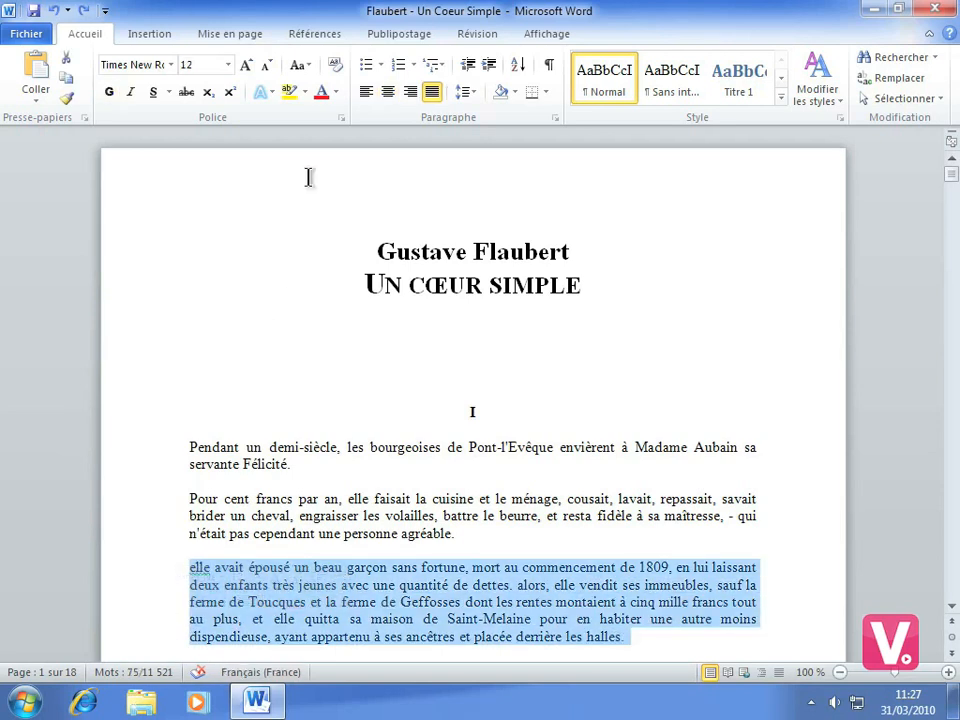
pyautogui.click(302, 65)
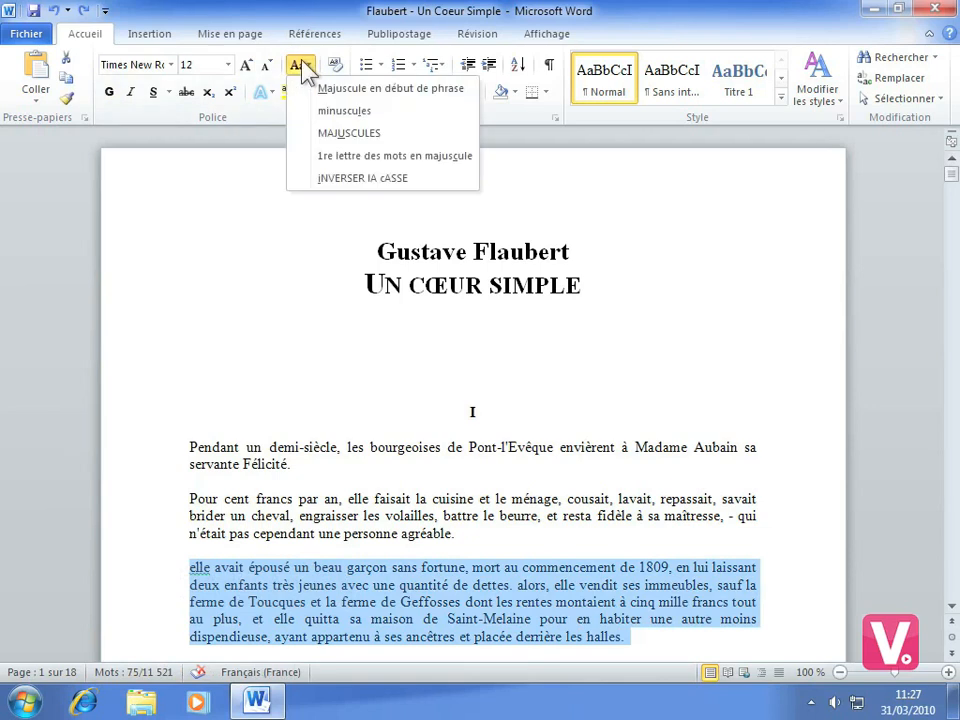
pyautogui.click(313, 90)
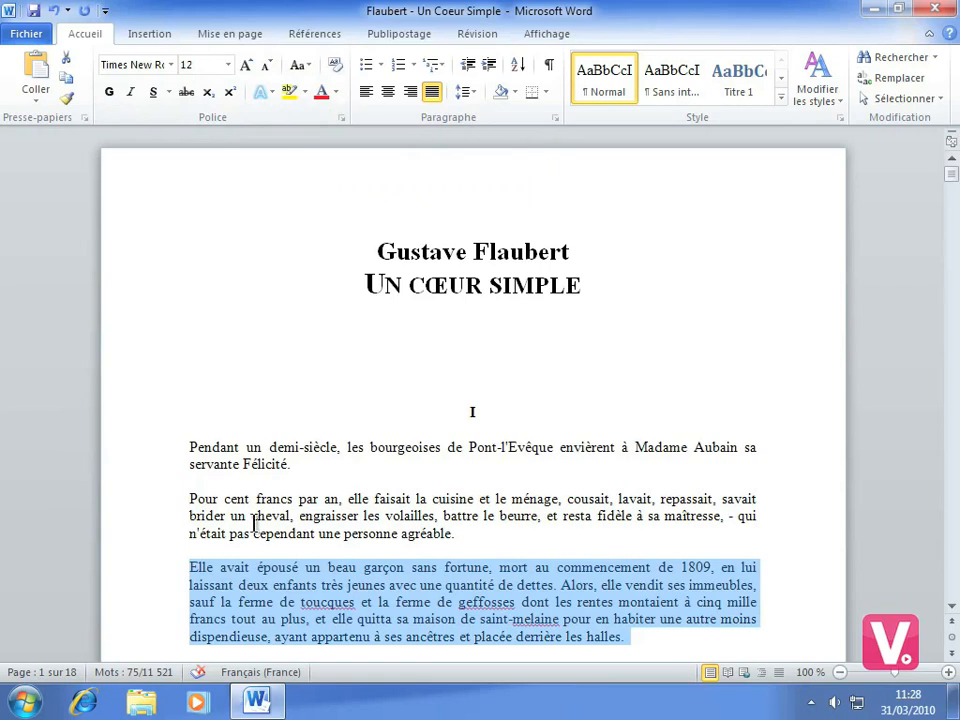
pyautogui.click(214, 568)
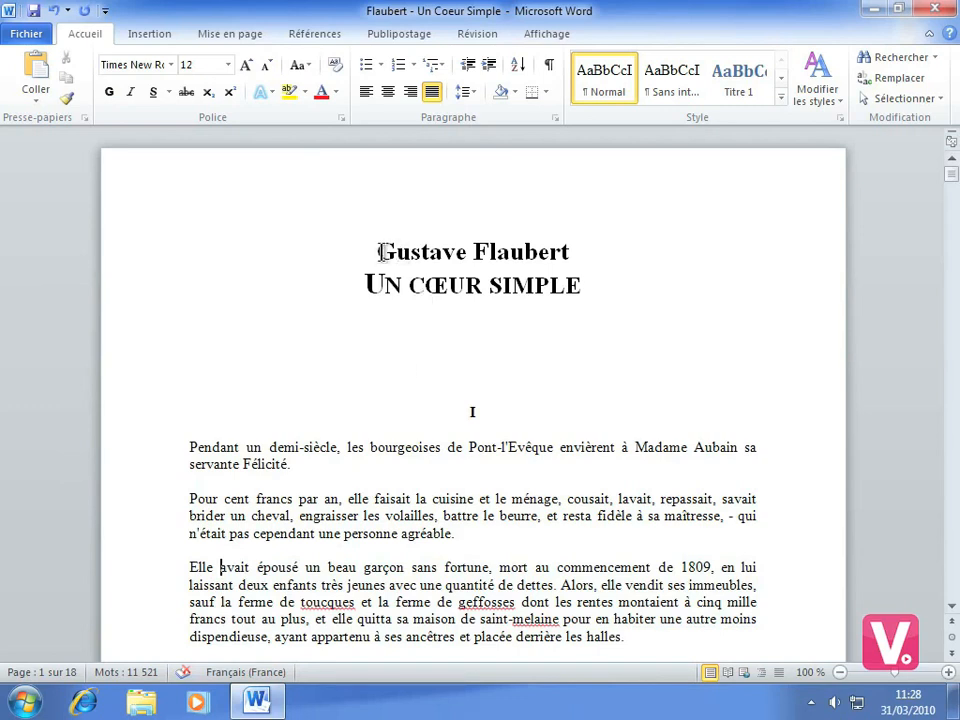
# Step: Convert the author line above the title to all uppercase, and switch it to a capital first letter for each word
pyautogui.moveTo(379, 251); pyautogui.dragTo(550, 258)
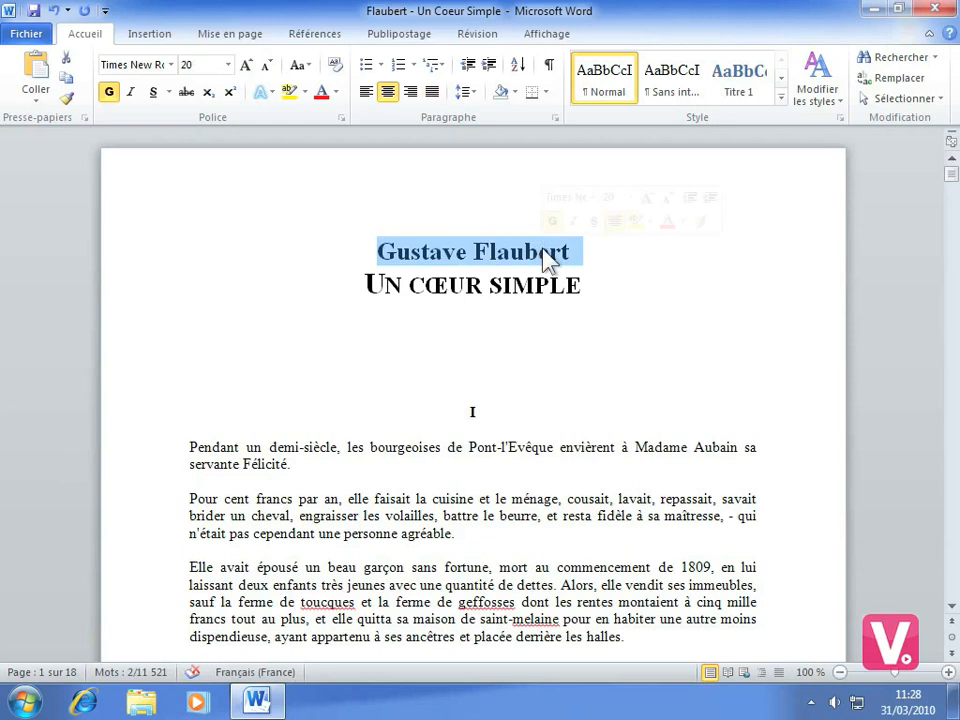
pyautogui.click(305, 68)
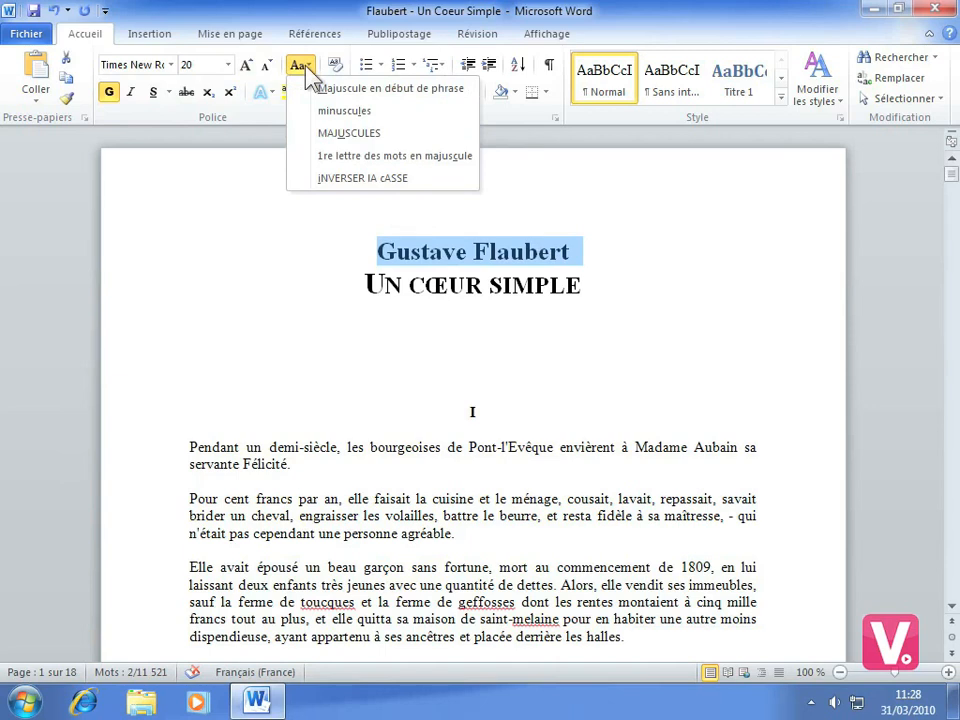
pyautogui.click(357, 145)
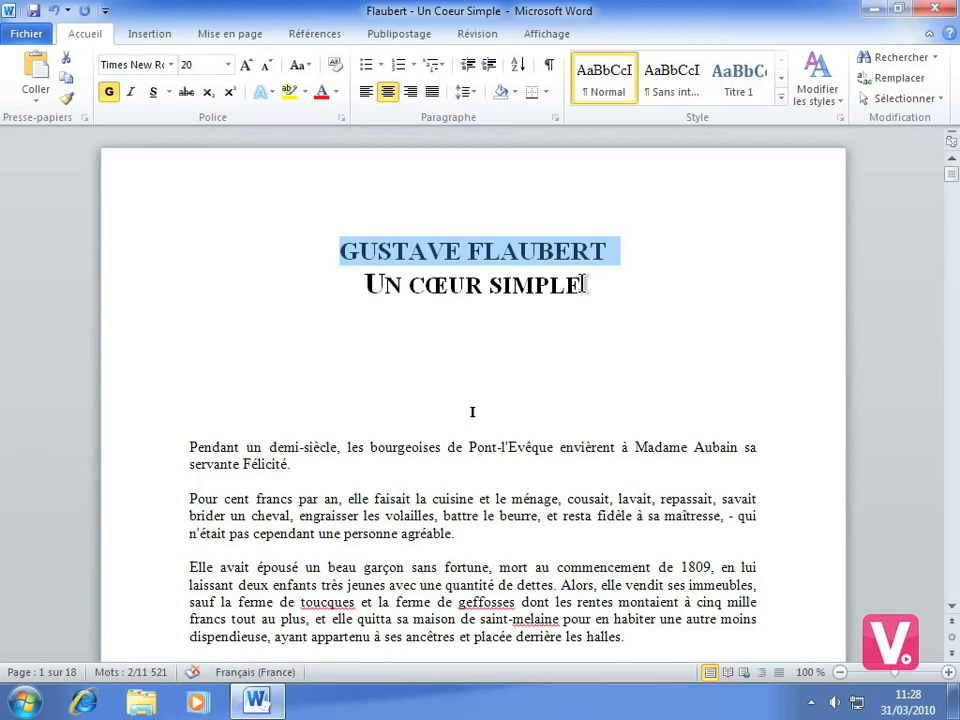
pyautogui.click(304, 65)
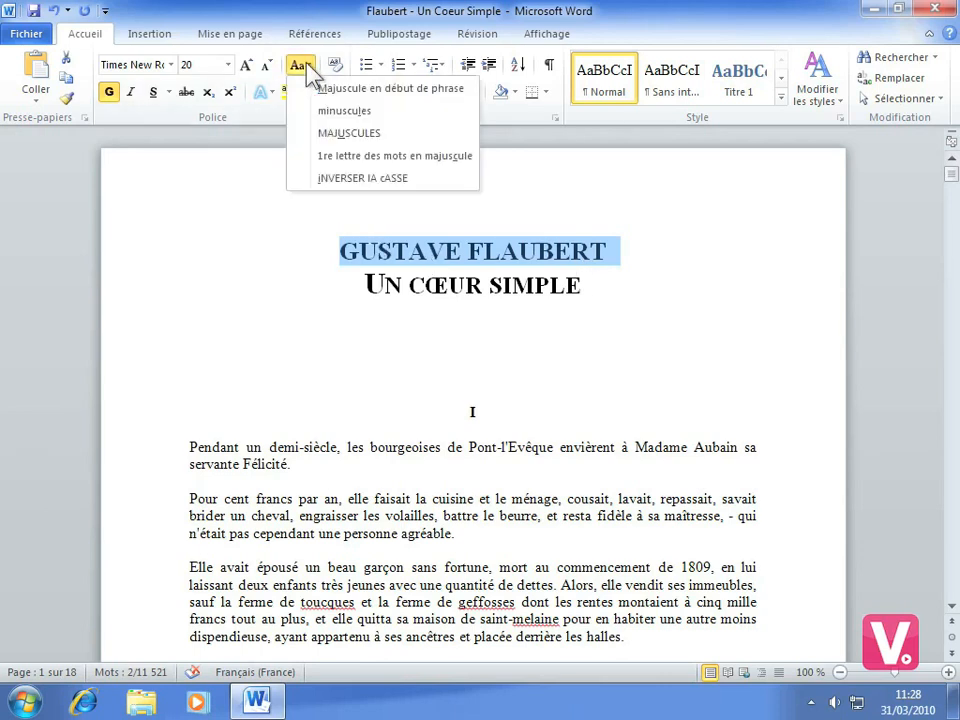
pyautogui.click(389, 166)
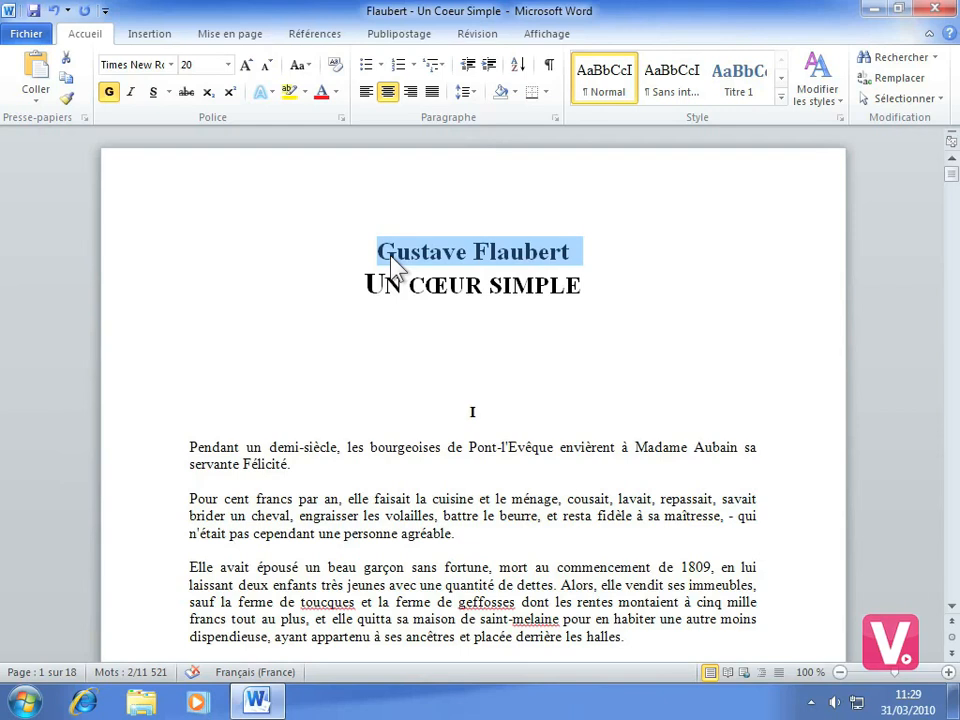
# Step: Invert the letter case of the first body paragraph, "Pendant un demi-siècle", twice in a row
pyautogui.click(155, 455)
pyautogui.moveTo(157, 457); pyautogui.dragTo(155, 464)
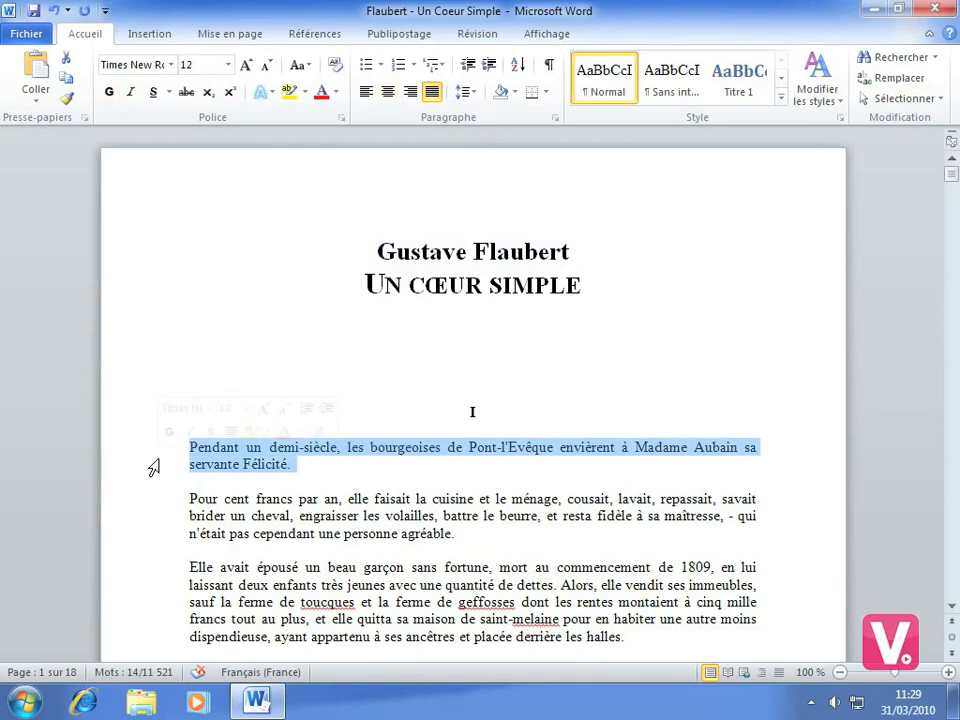
pyautogui.click(303, 66)
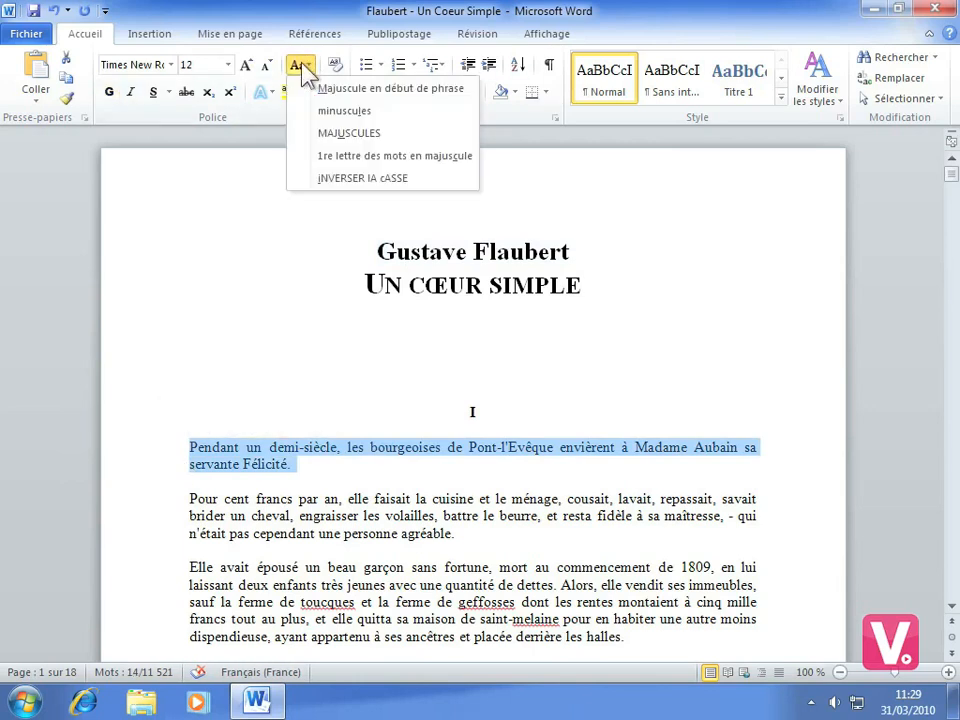
pyautogui.click(351, 180)
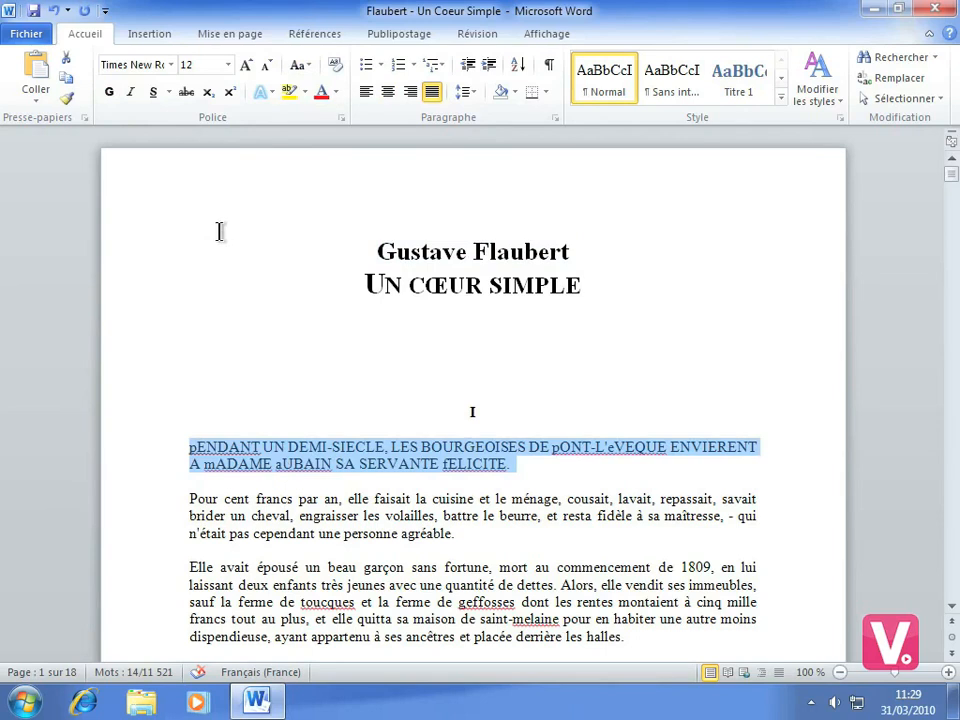
pyautogui.click(305, 65)
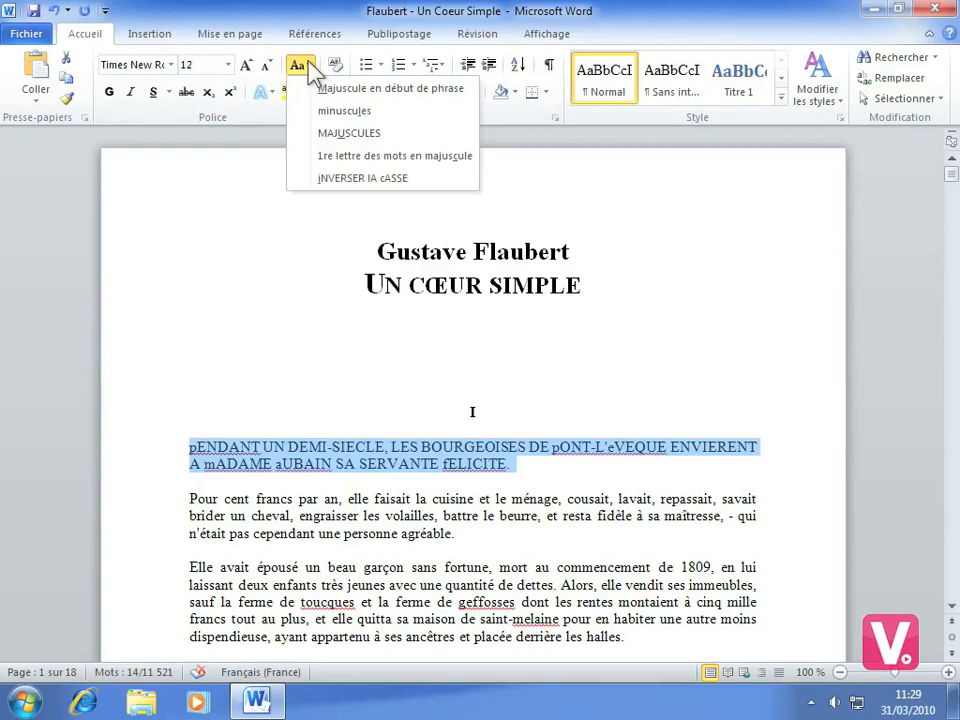
pyautogui.click(368, 178)
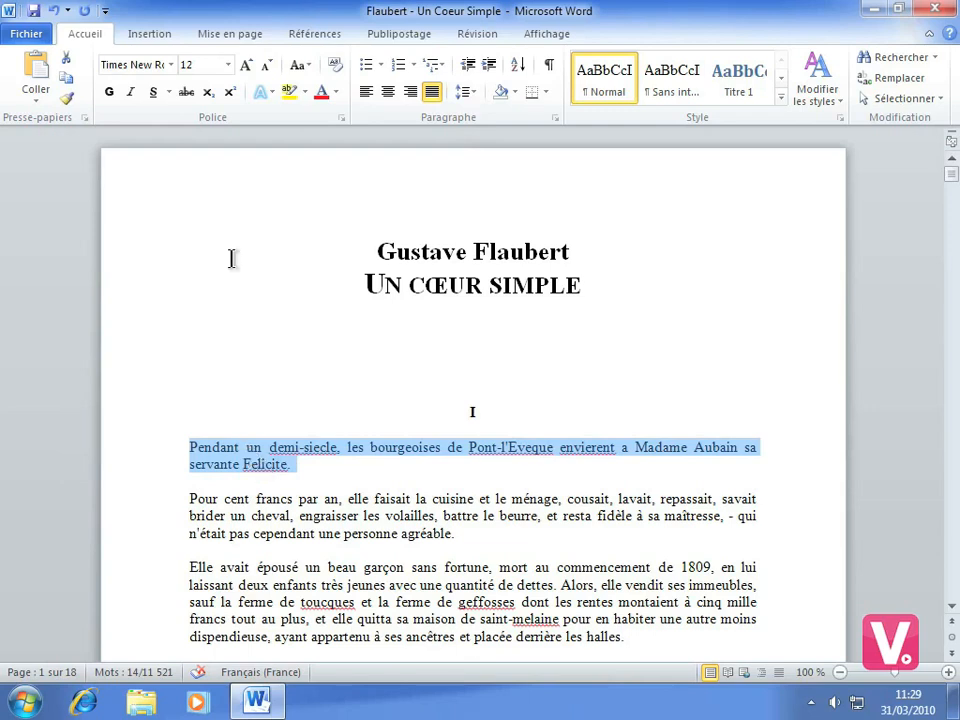
# Step: Add a drop cap placed in the margin (Dans la marge) to the first body paragraph
pyautogui.click(145, 38)
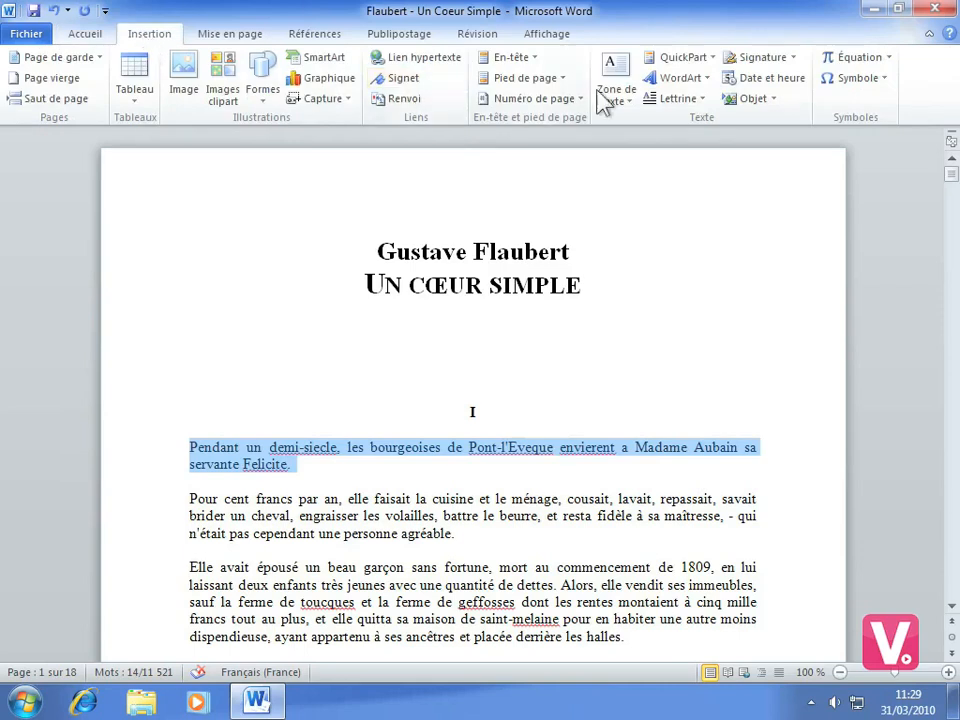
pyautogui.click(680, 99)
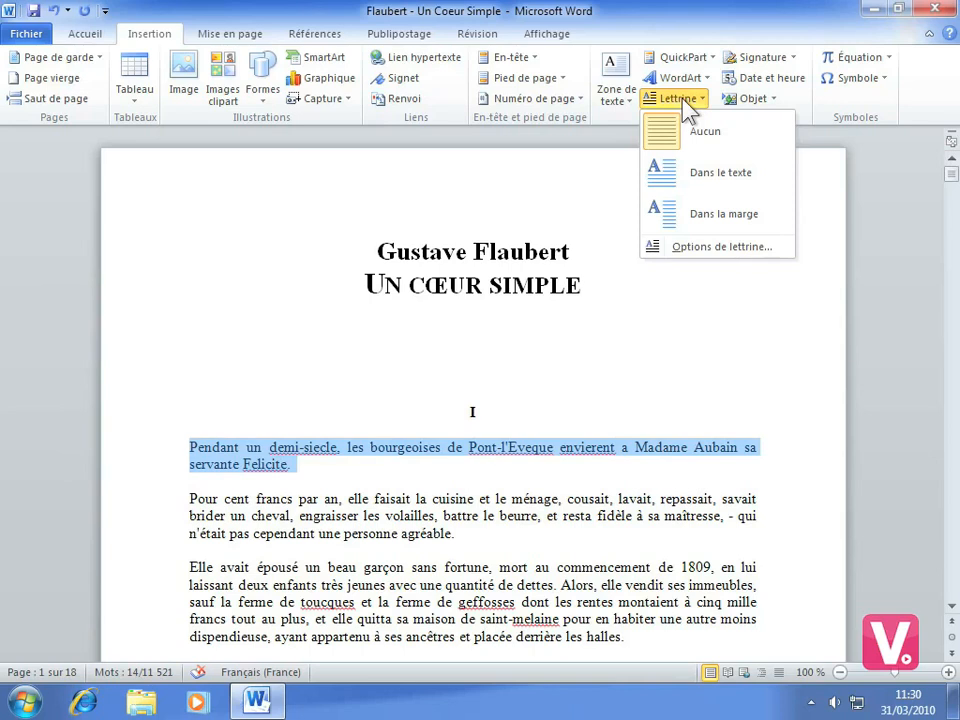
pyautogui.click(707, 214)
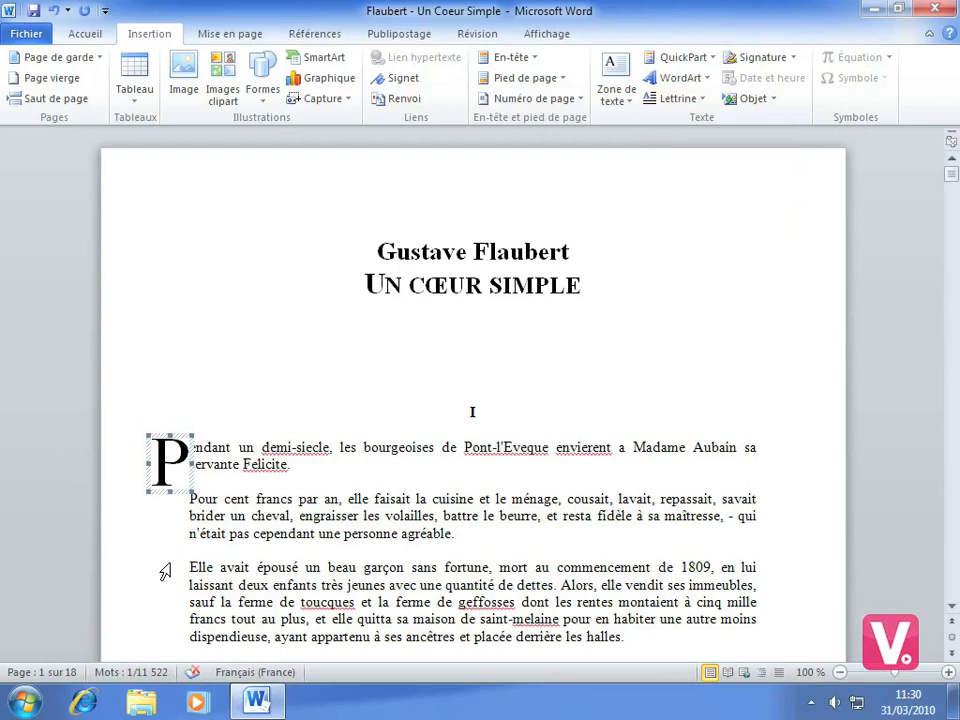
# Step: Add a drop cap placed within the text (Dans le texte) to the third body paragraph, "Elle avait épousé"
pyautogui.moveTo(155, 572); pyautogui.dragTo(157, 636)
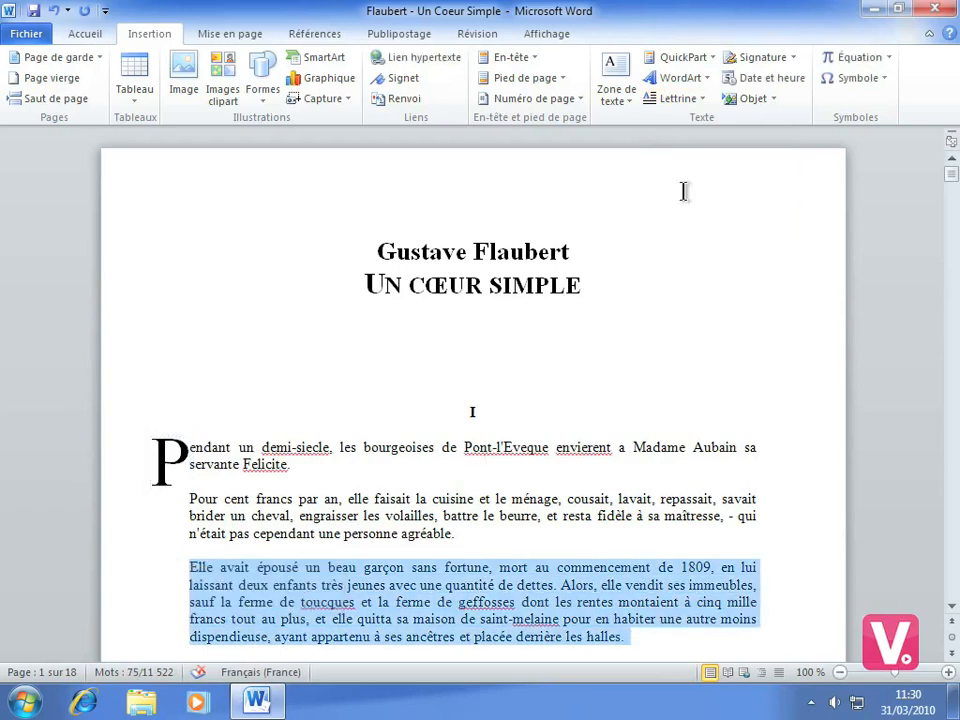
pyautogui.click(677, 98)
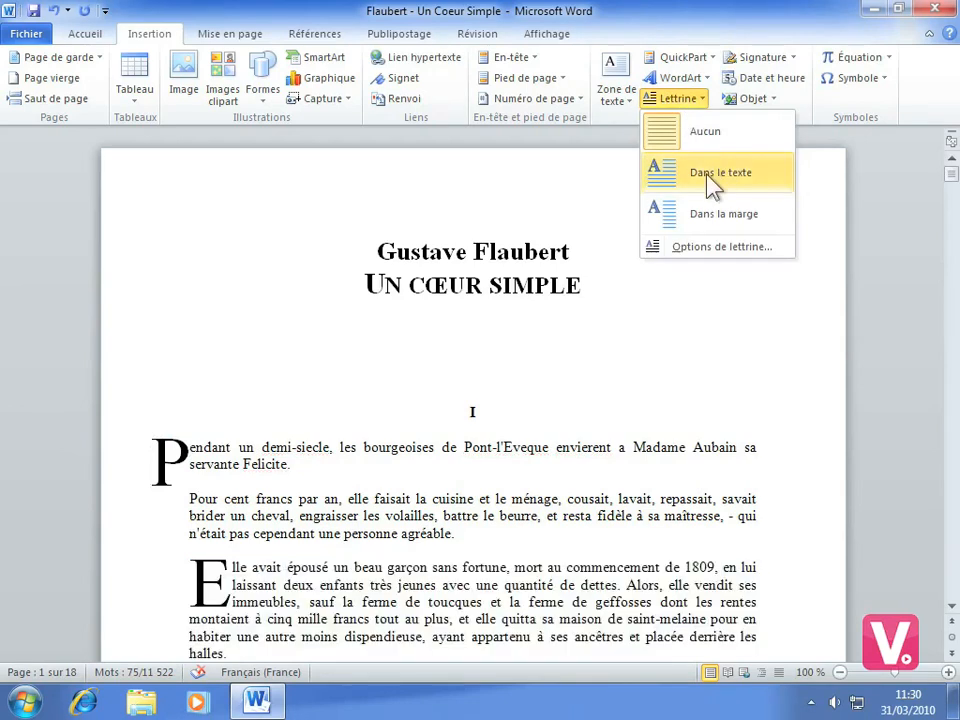
pyautogui.click(694, 177)
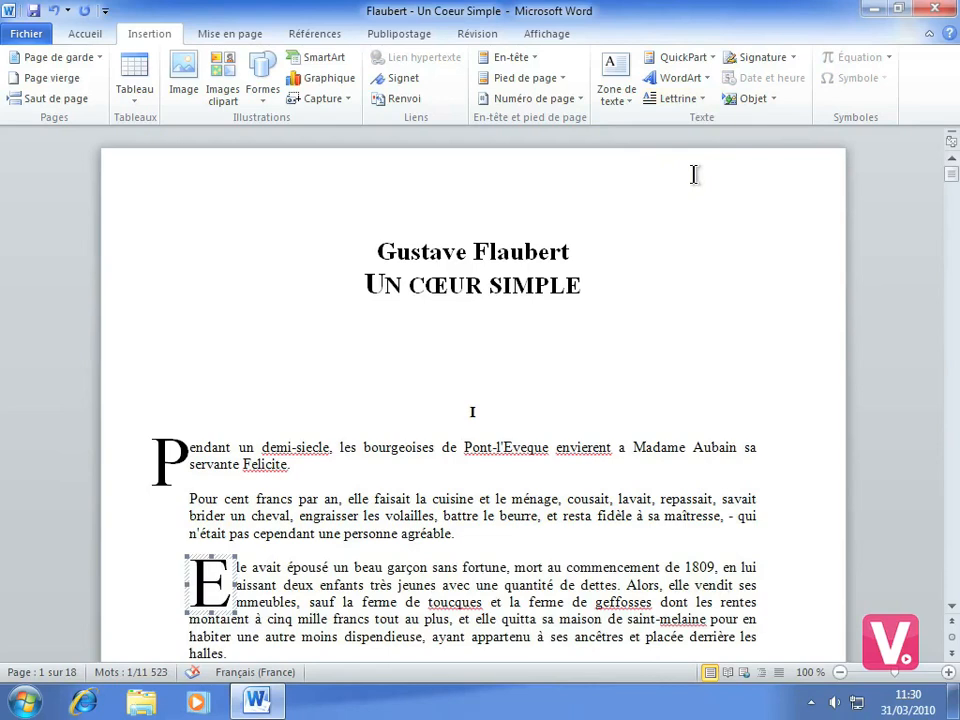
# Step: In the drop cap options for the letter E, set the font to Courier New and the height to 4 lines
pyautogui.click(701, 102)
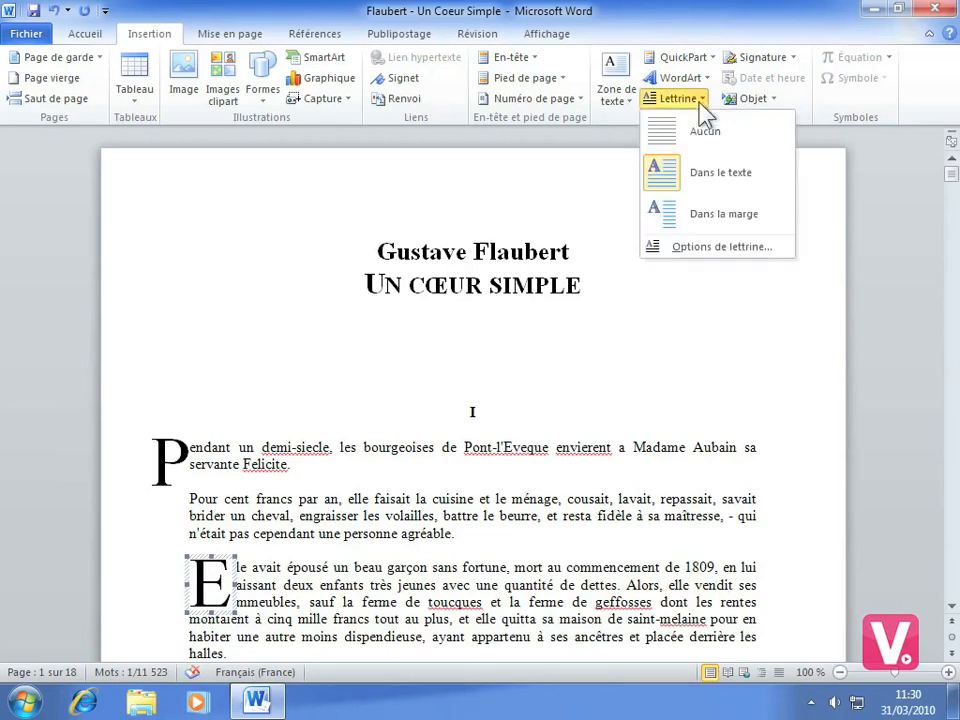
pyautogui.click(720, 246)
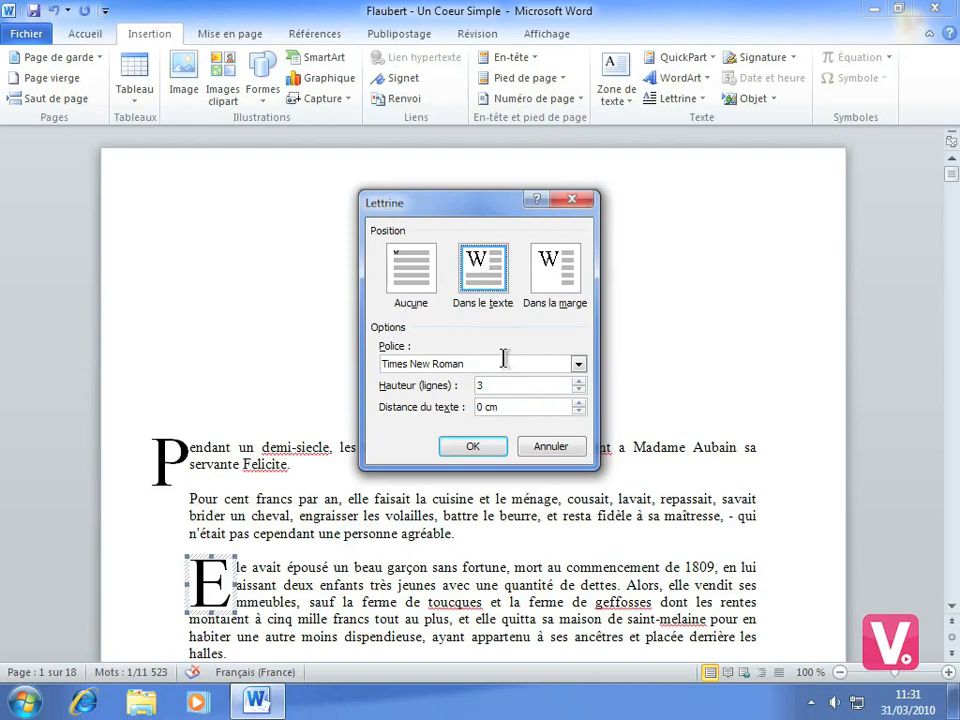
pyautogui.click(578, 365)
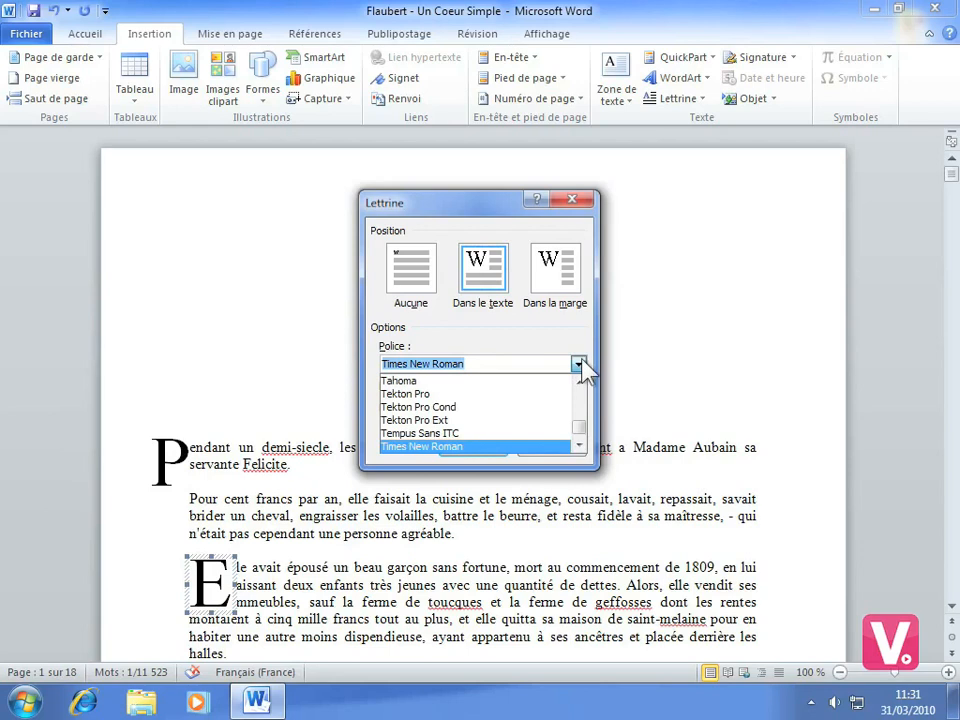
pyautogui.moveTo(578, 427); pyautogui.dragTo(582, 404)
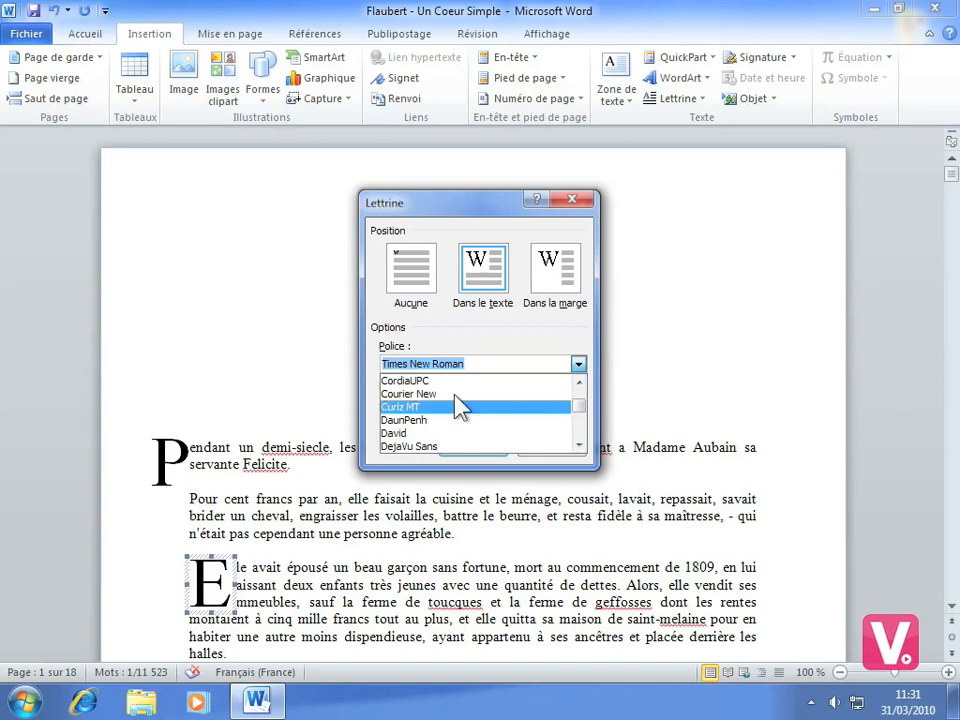
pyautogui.click(410, 394)
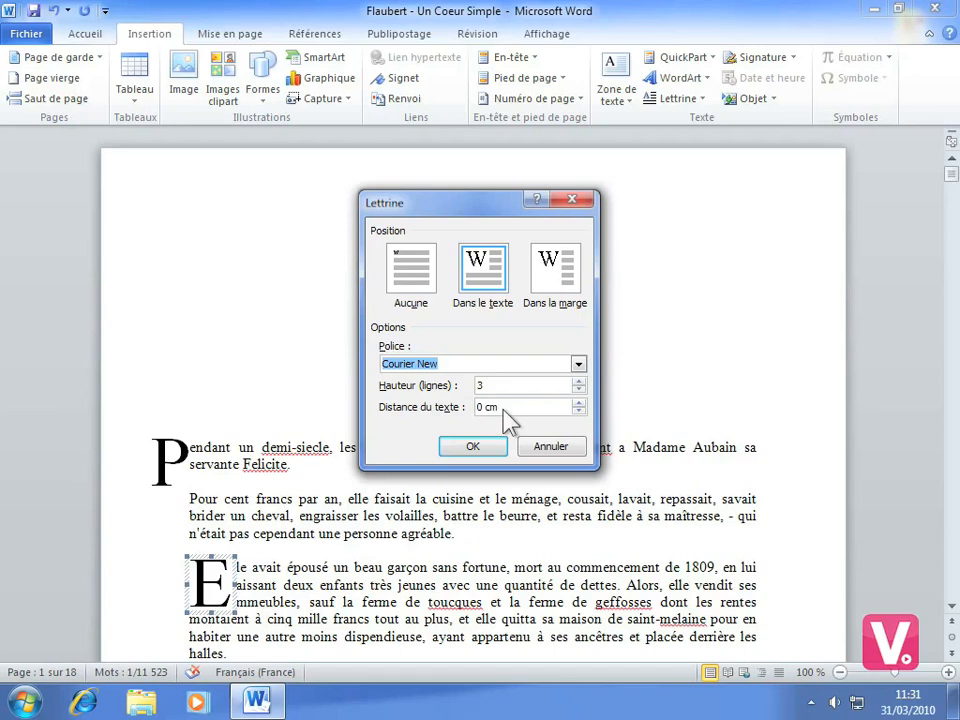
pyautogui.click(578, 381)
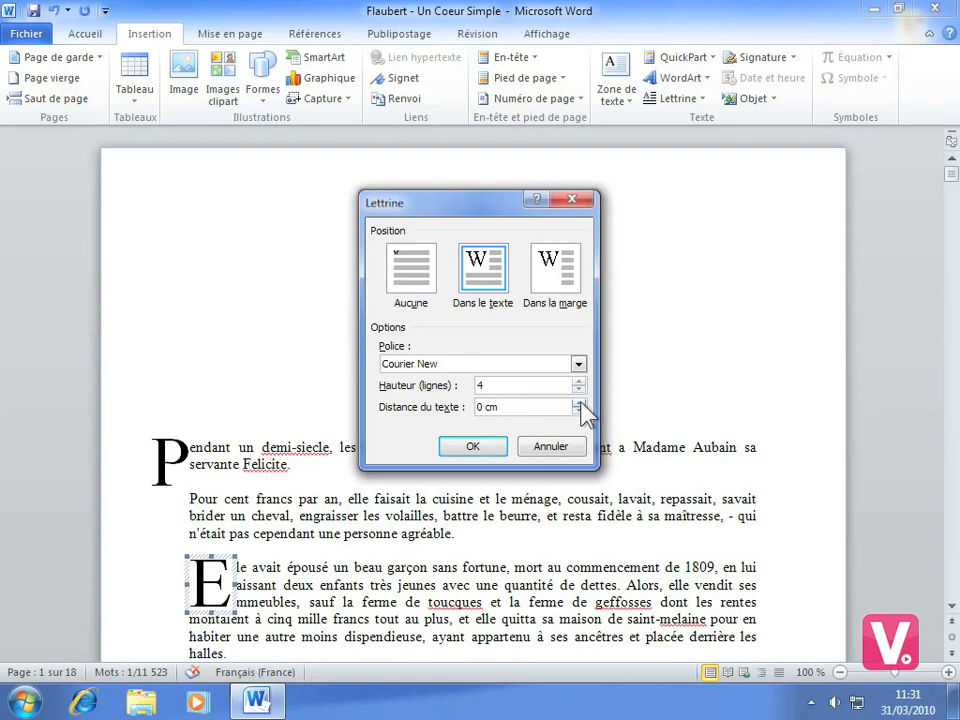
# Step: Increase the drop cap's distance from the text and apply the drop cap options
pyautogui.click(579, 403)
pyautogui.click(579, 403)
pyautogui.click(580, 403)
pyautogui.click(580, 411)
pyautogui.click(580, 411)
pyautogui.click(579, 404)
pyautogui.click(579, 404)
pyautogui.click(579, 404)
pyautogui.click(579, 403)
pyautogui.click(472, 449)
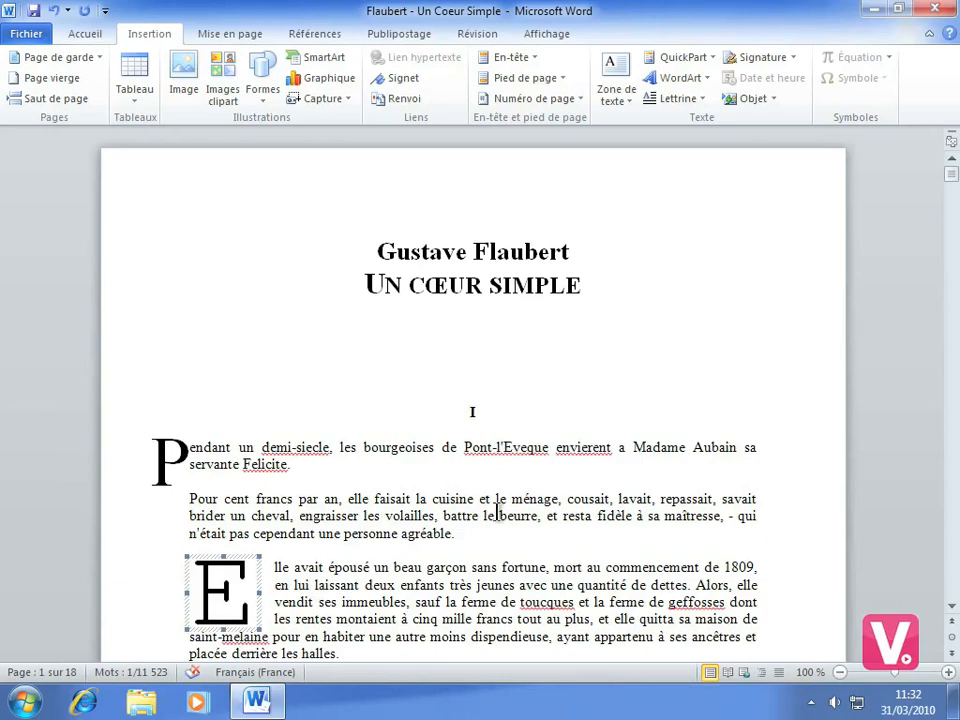
# Step: Remove the drop cap from the third body paragraph by setting it to Aucun
pyautogui.click(297, 585)
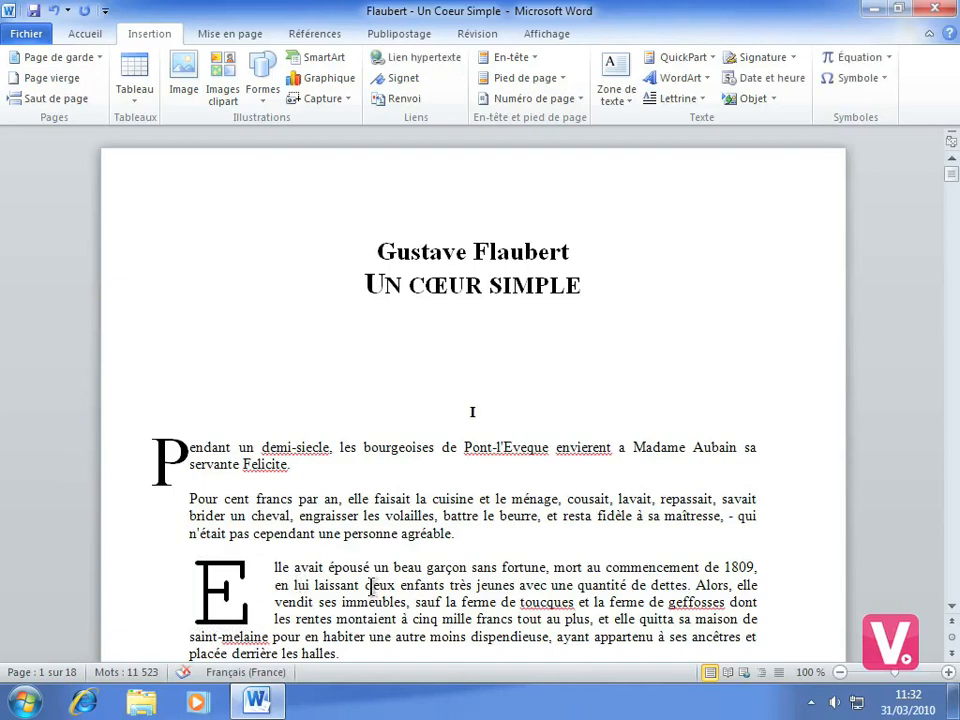
pyautogui.click(686, 99)
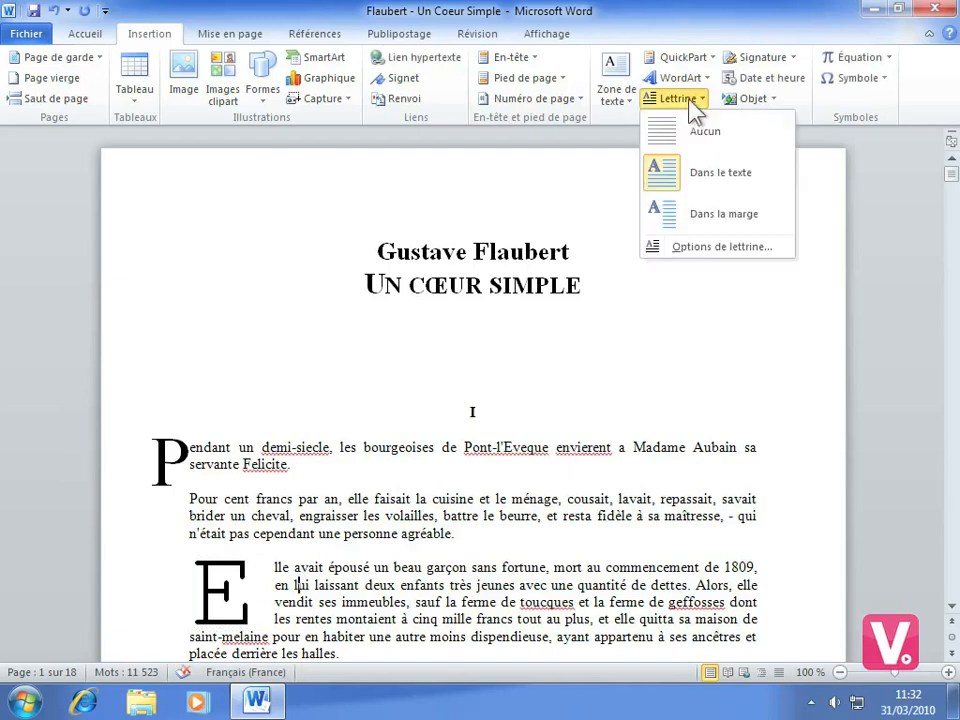
pyautogui.click(700, 137)
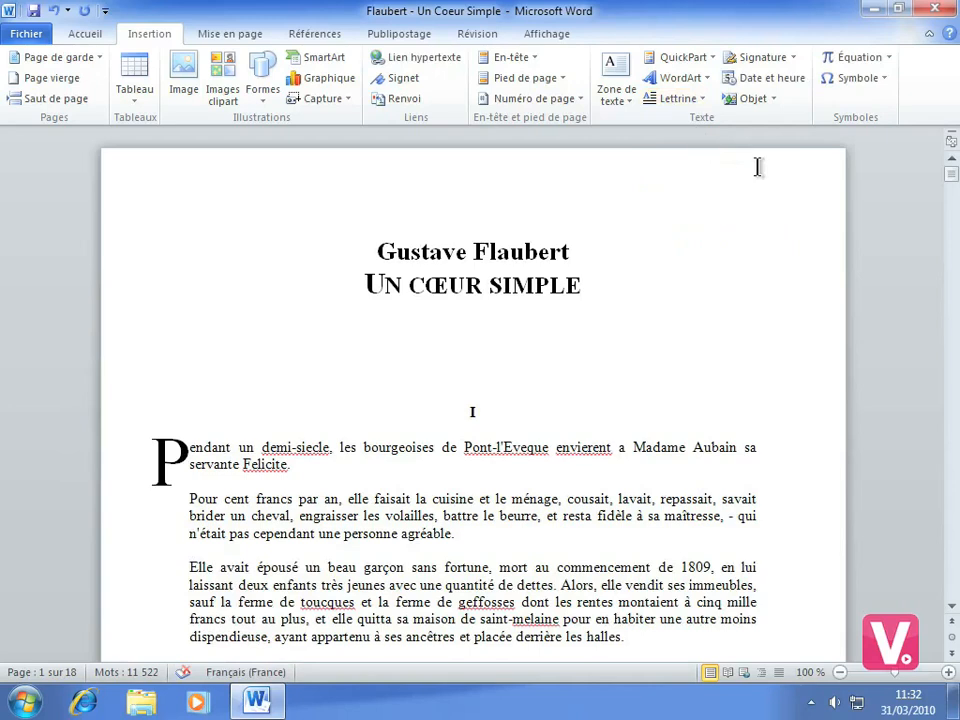